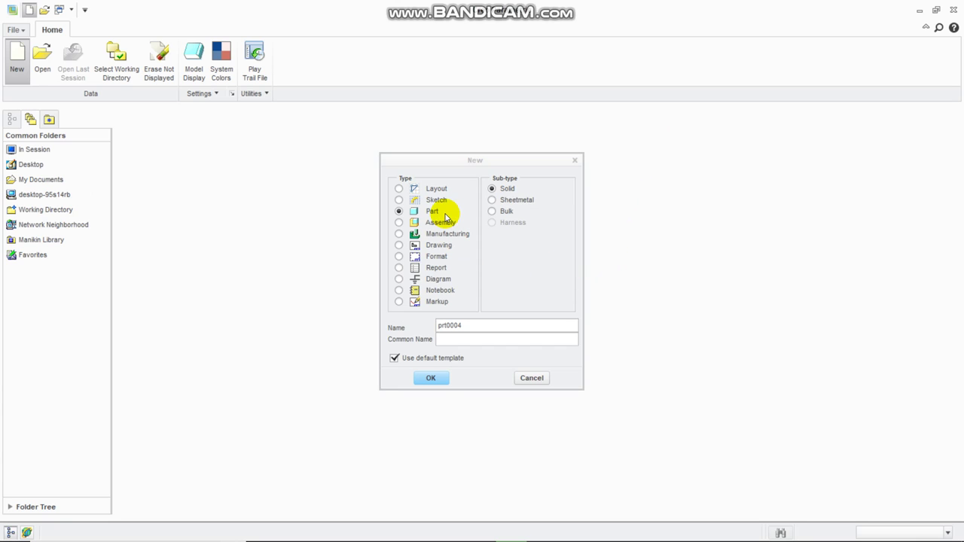
Create a new solid part from the default template and open an extrusion sketch on the FRONT plane, oriented to 2D
click(436, 377)
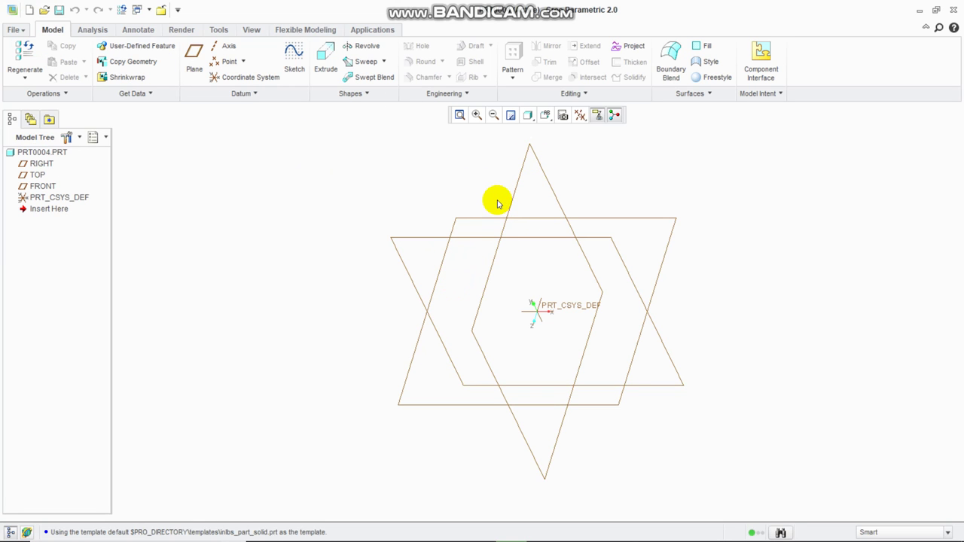
click(435, 241)
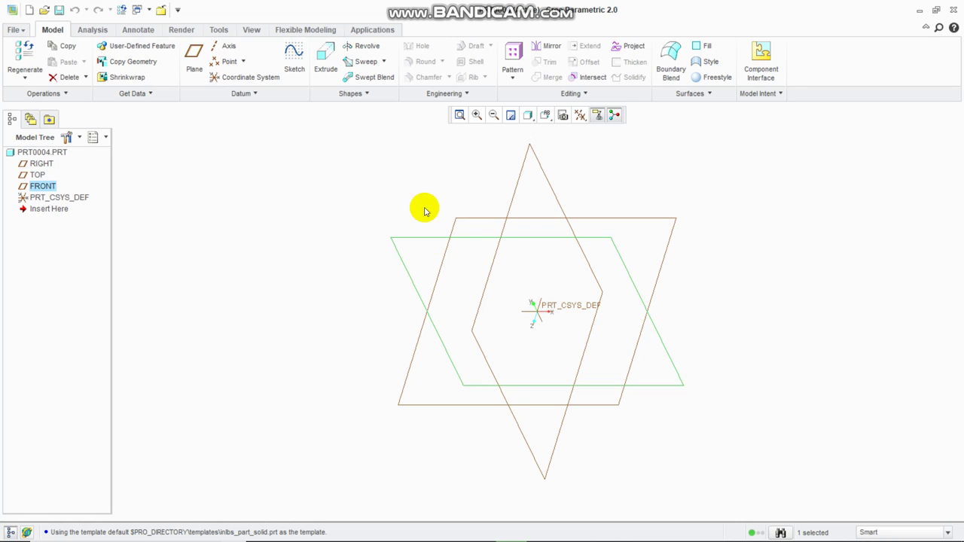
click(324, 70)
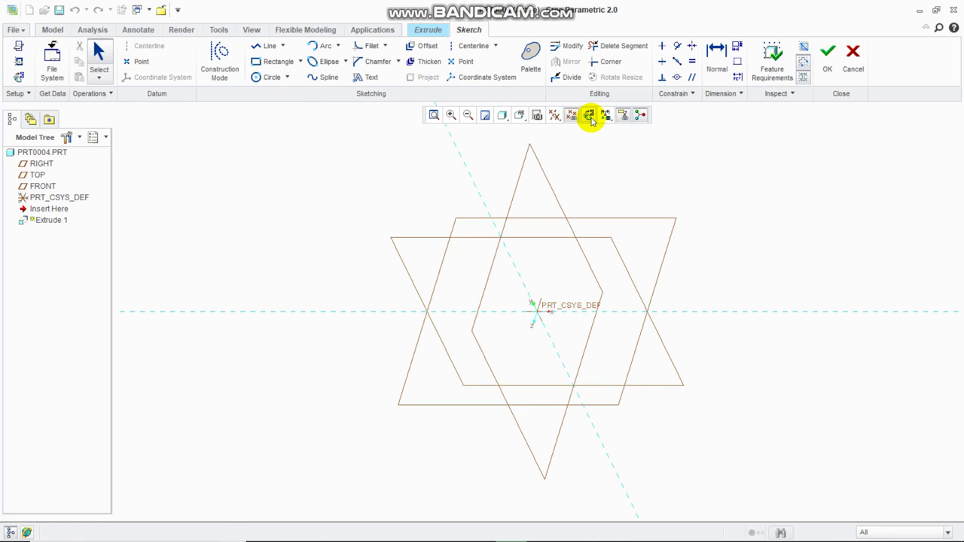
click(591, 118)
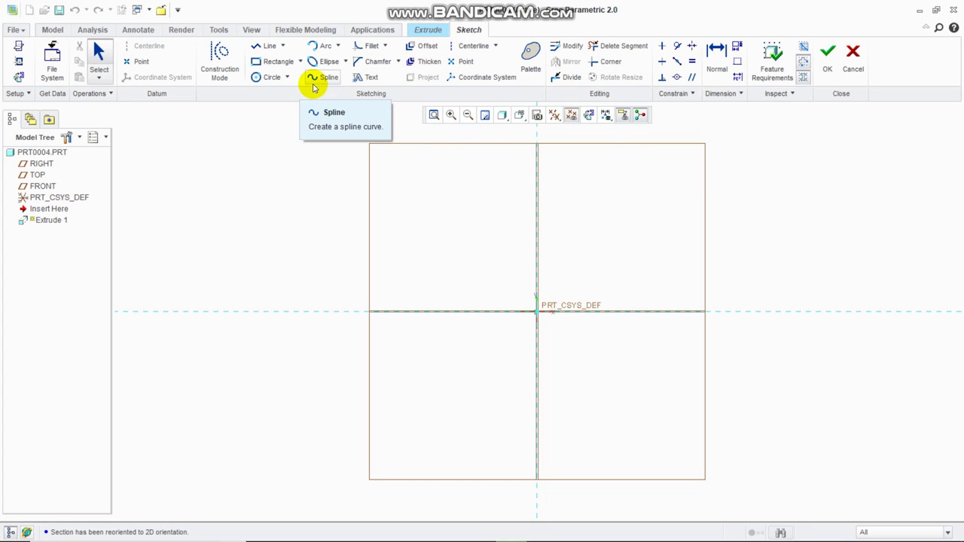
Sketch a chain of three connected lines above the horizontal reference, with the middle line horizontal and about 102 long
click(268, 50)
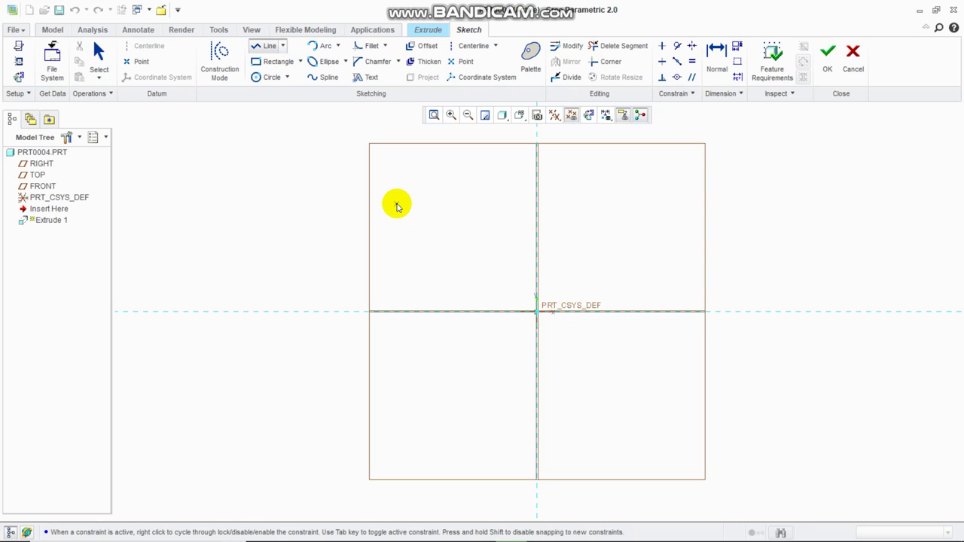
click(397, 202)
click(514, 274)
click(447, 273)
click(384, 246)
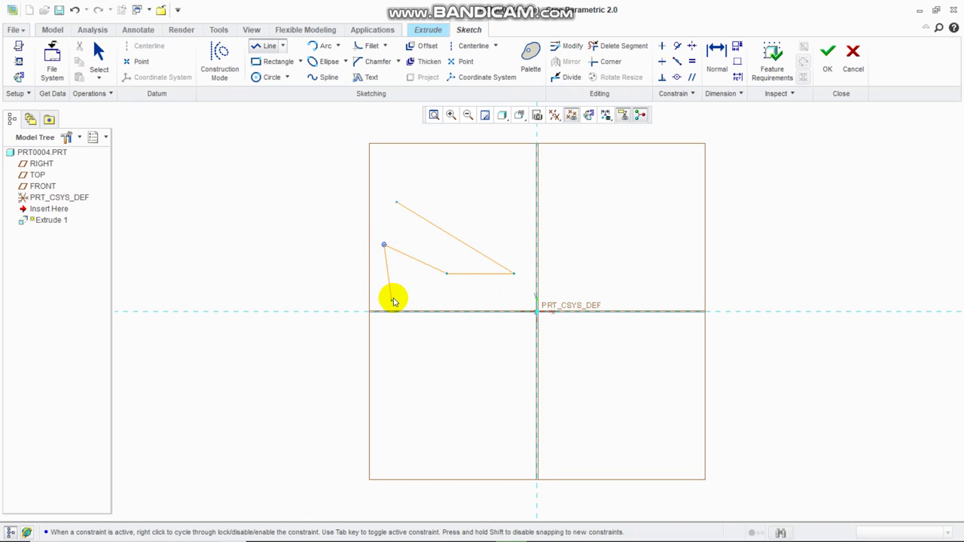
middle_click(397, 292)
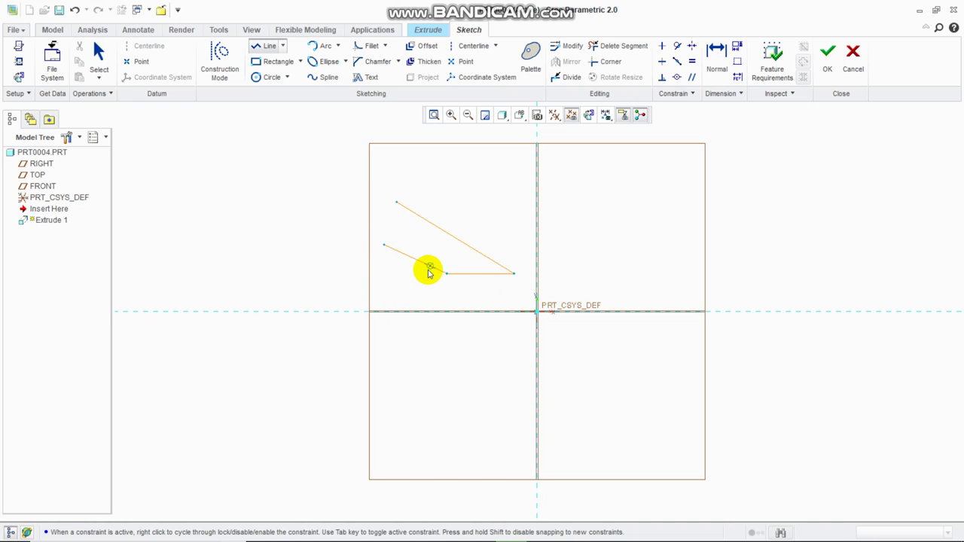
middle_click(388, 275)
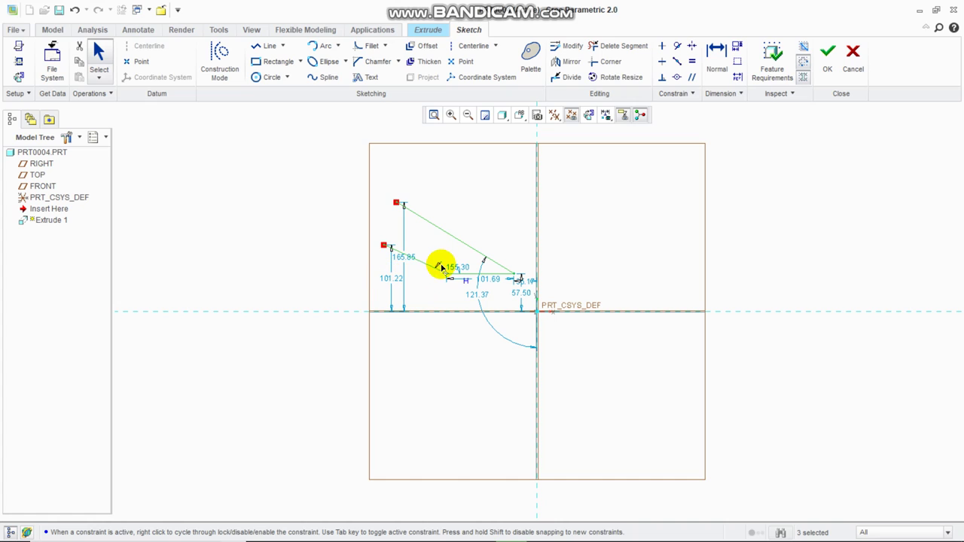
Delete all three connected lines from the sketch with Delete Segment
scroll(439, 268, up, 4)
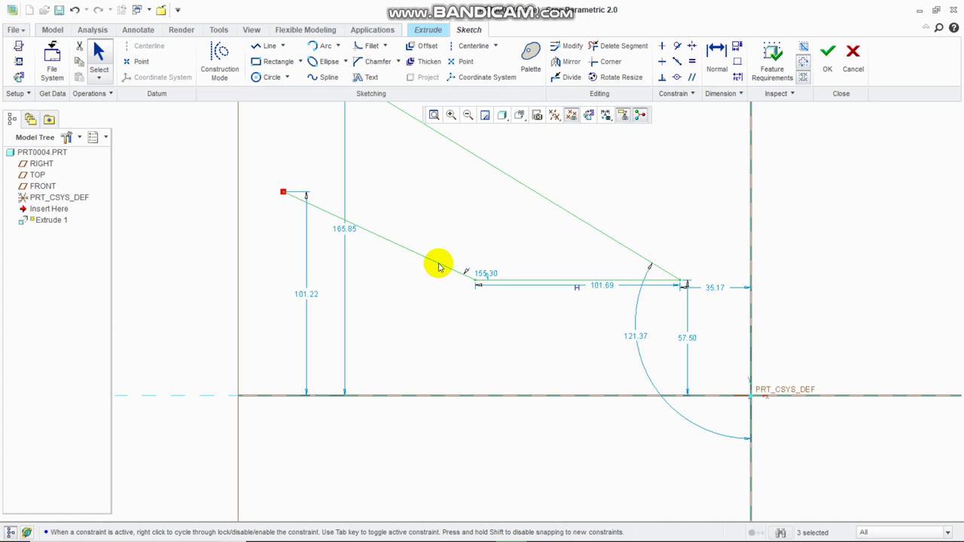
click(441, 271)
ctrl+click(542, 281)
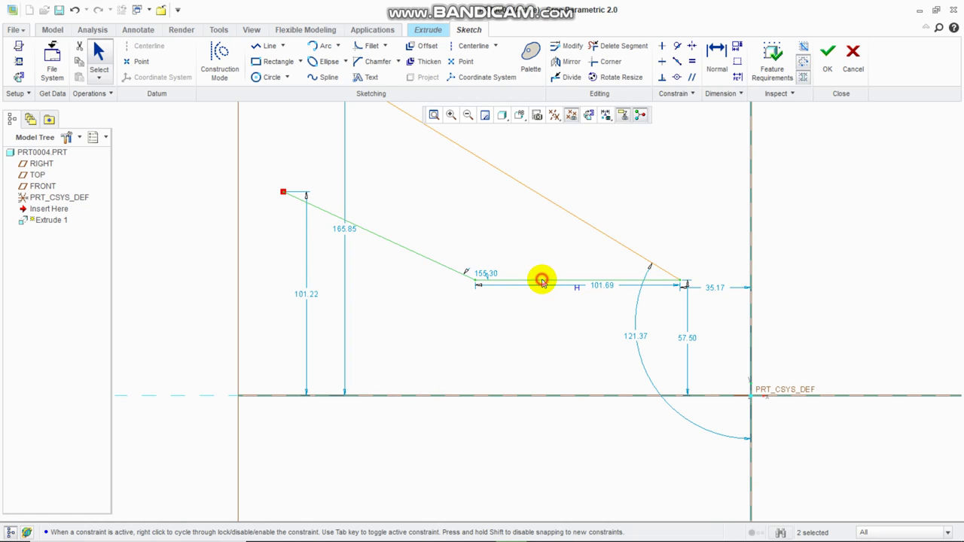
ctrl+click(580, 221)
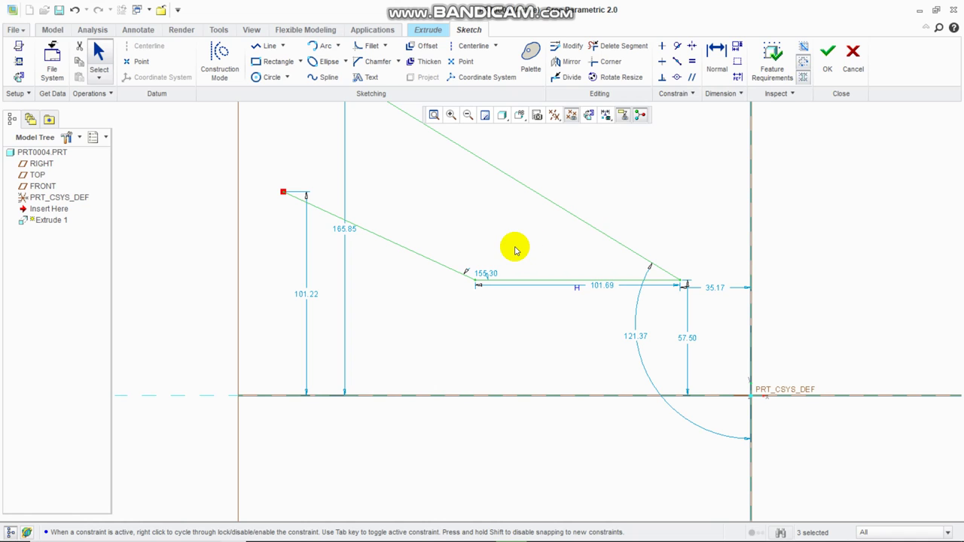
scroll(516, 250, up, 3)
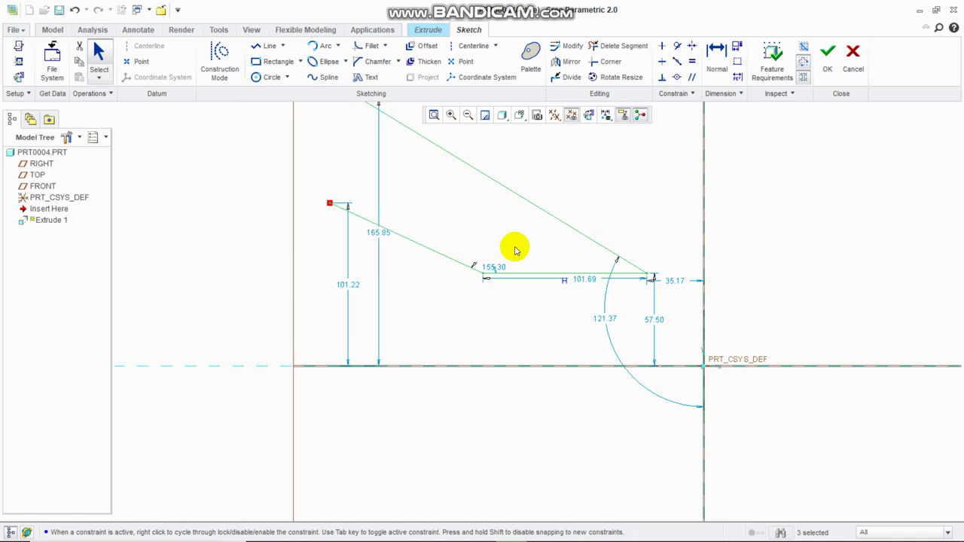
scroll(512, 258, up, 2)
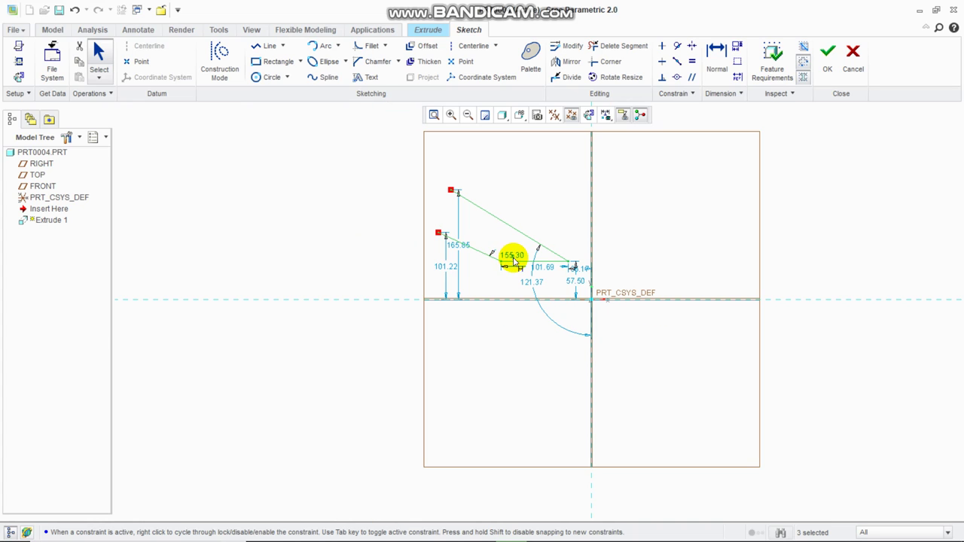
click(625, 46)
drag(510, 217, 459, 313)
drag(529, 249, 545, 280)
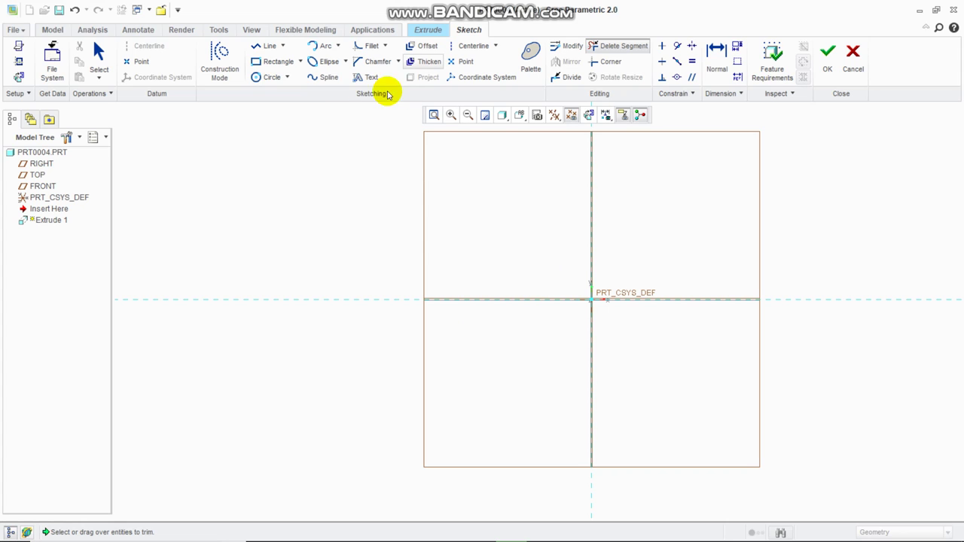
Sketch two separate unconnected lines, one on each side of the vertical reference, and delete both
click(269, 48)
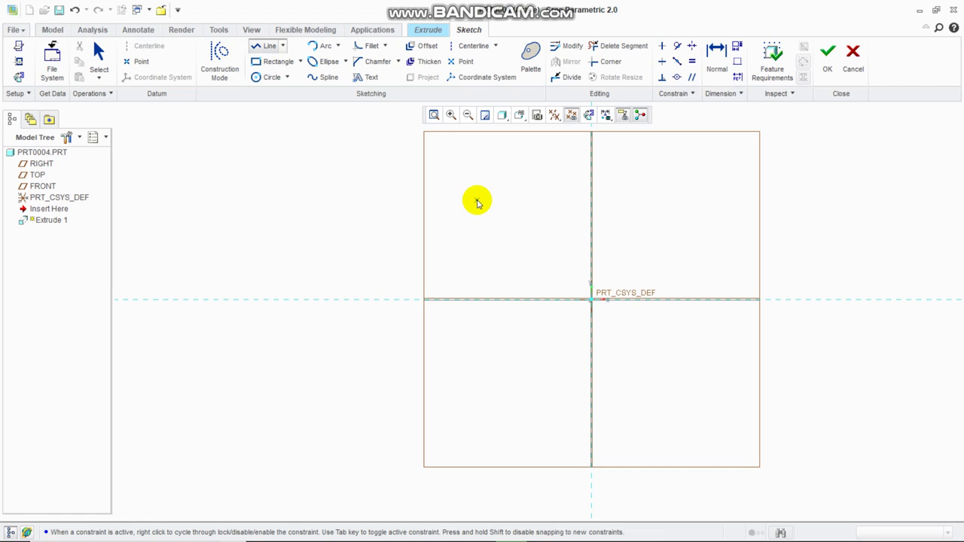
click(477, 201)
click(546, 265)
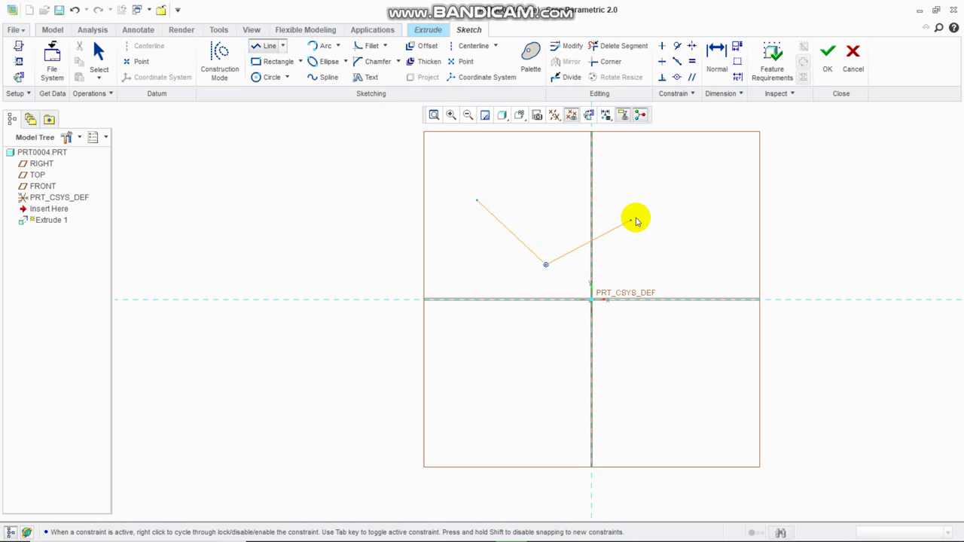
middle_click(674, 216)
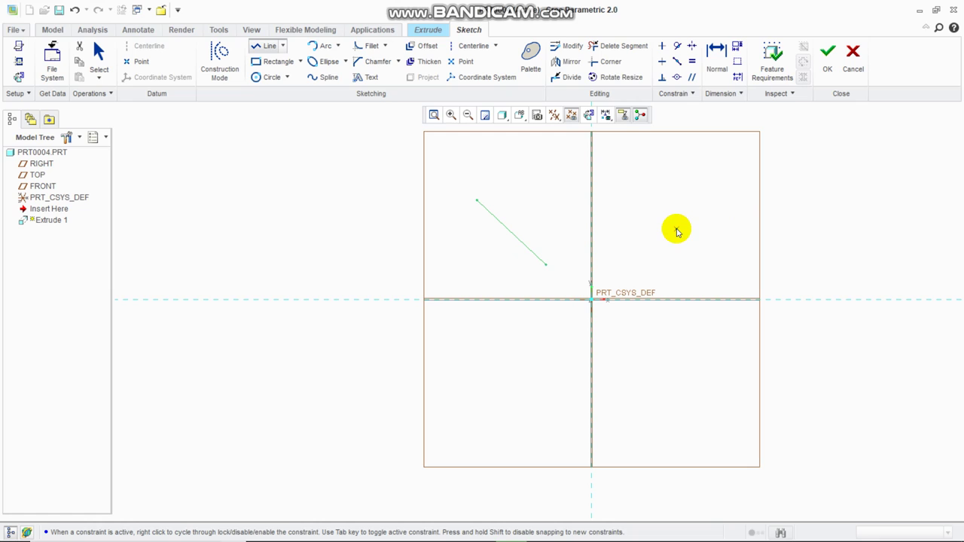
click(691, 163)
click(699, 248)
middle_click(702, 311)
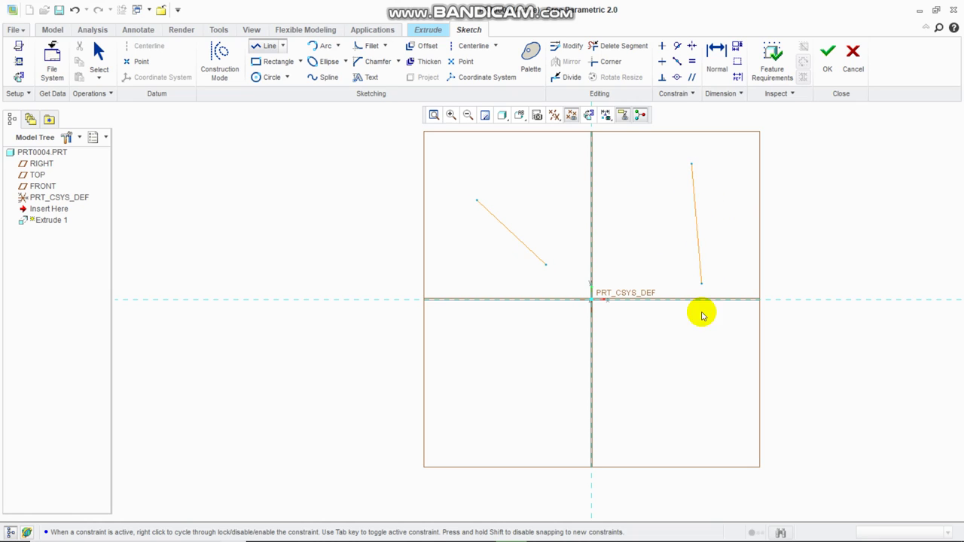
click(701, 361)
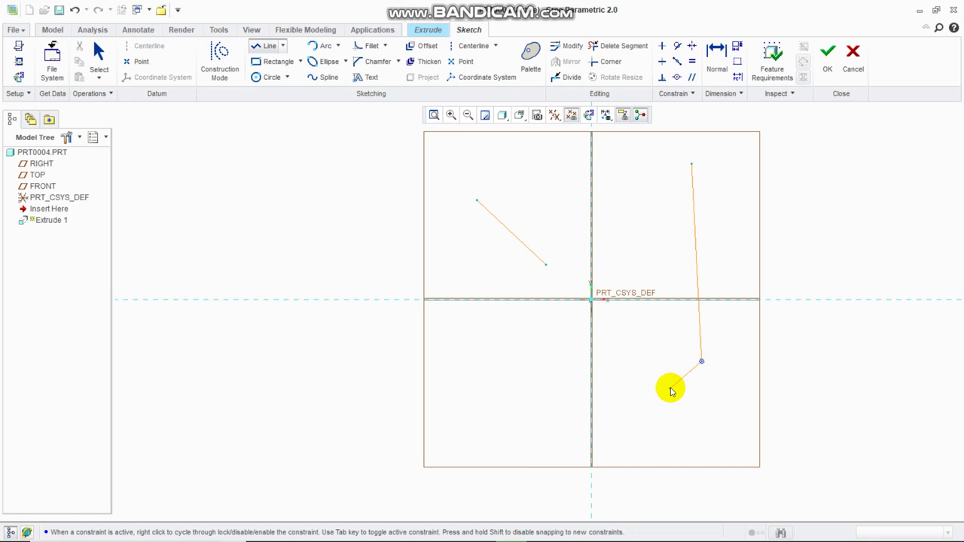
middle_click(672, 391)
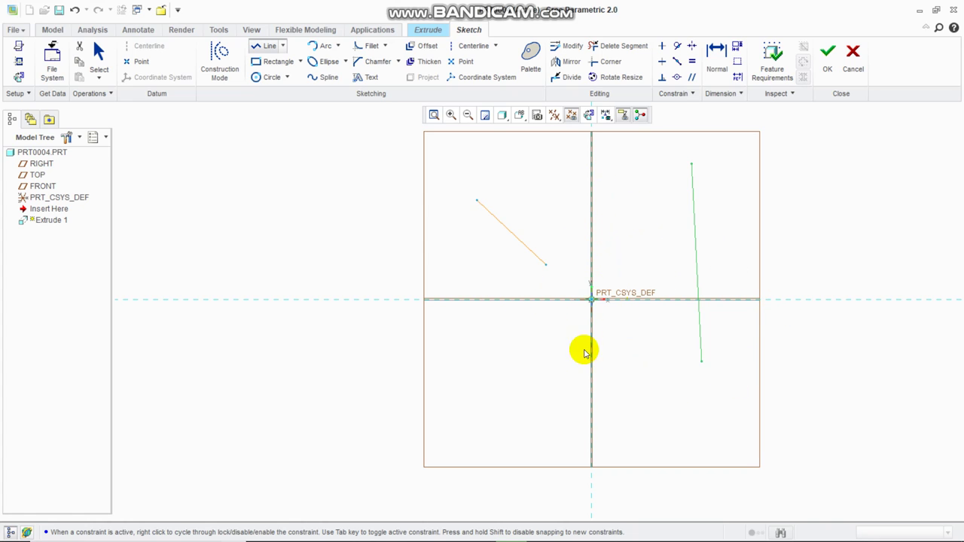
middle_click(626, 390)
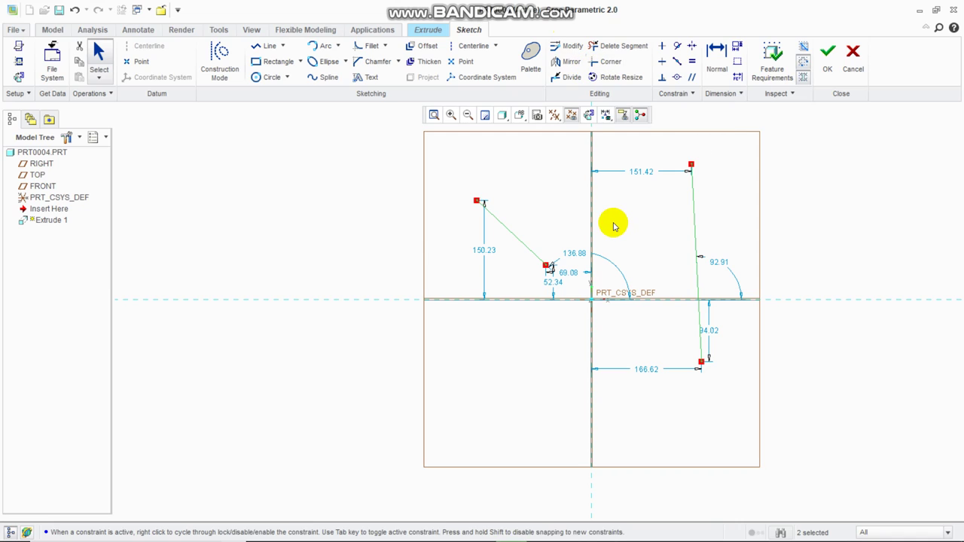
key(Delete)
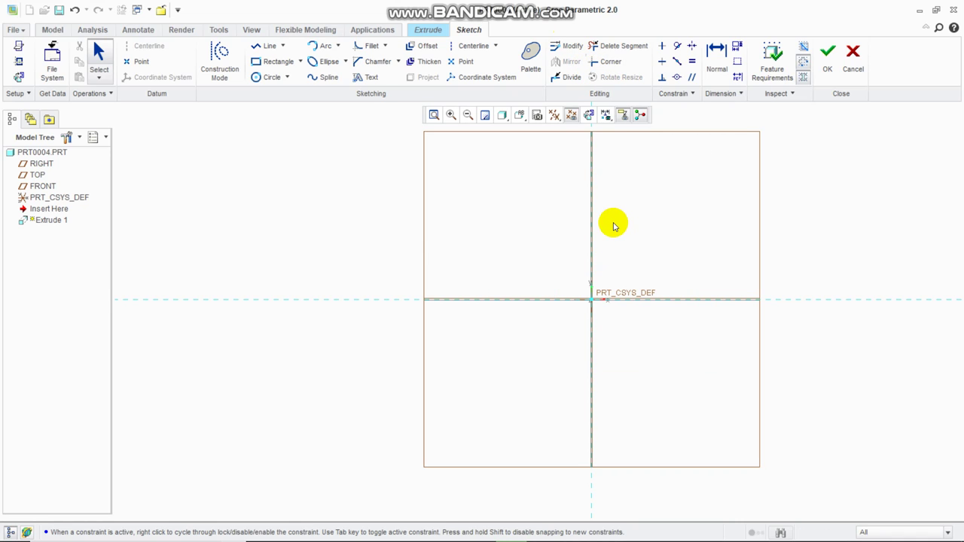
Sketch a rectangle above the horizontal reference that spans the vertical reference, and finish the sketch
click(276, 61)
click(504, 197)
drag(504, 197, 635, 265)
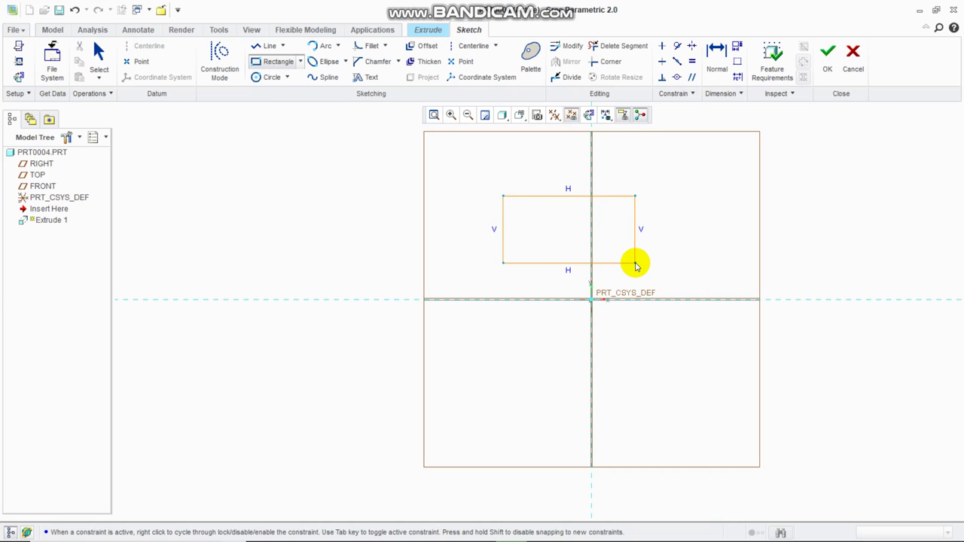
click(635, 264)
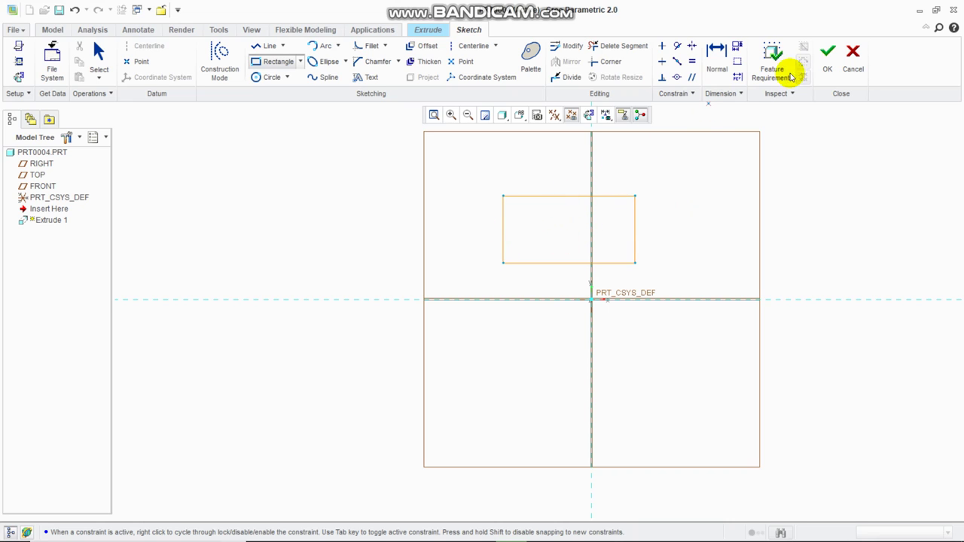
click(830, 65)
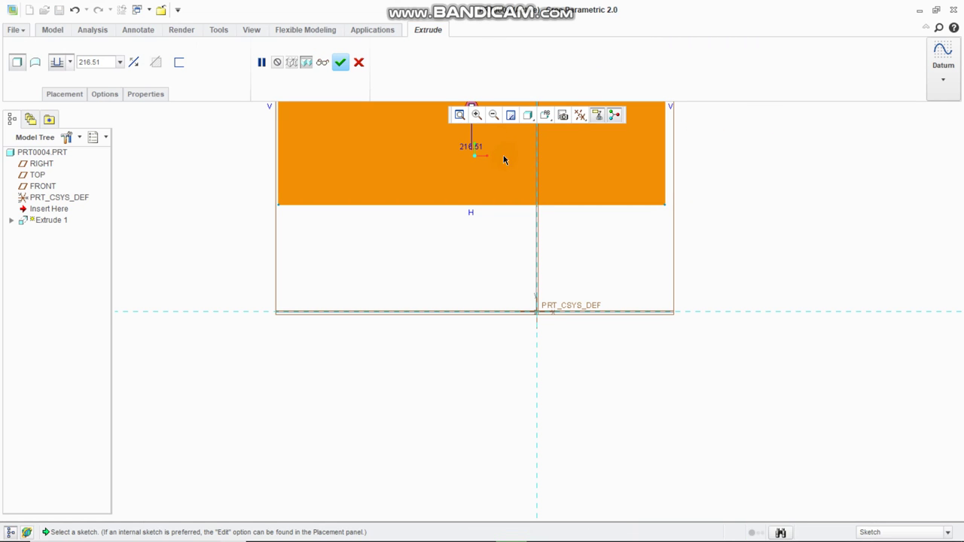
Extrude the rectangle to a depth of 55 and complete the feature
scroll(505, 152, down, 5)
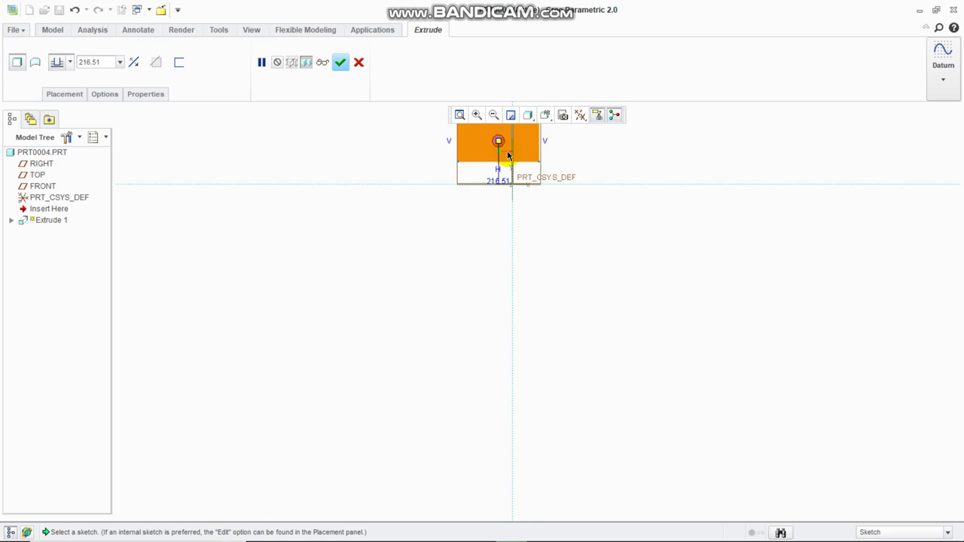
click(462, 118)
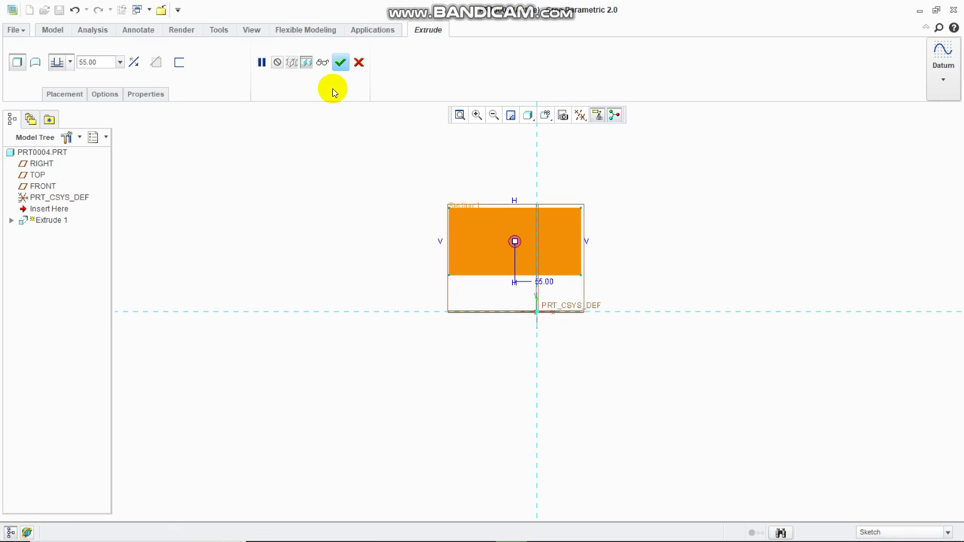
click(340, 62)
Examine the extruded block from several angles and at different zoom levels
scroll(583, 217, down, 4)
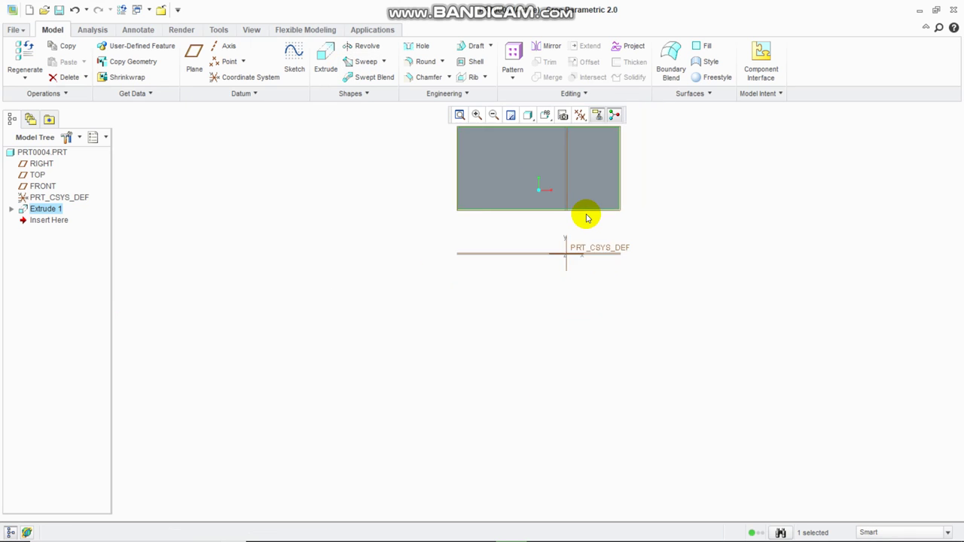
click(459, 115)
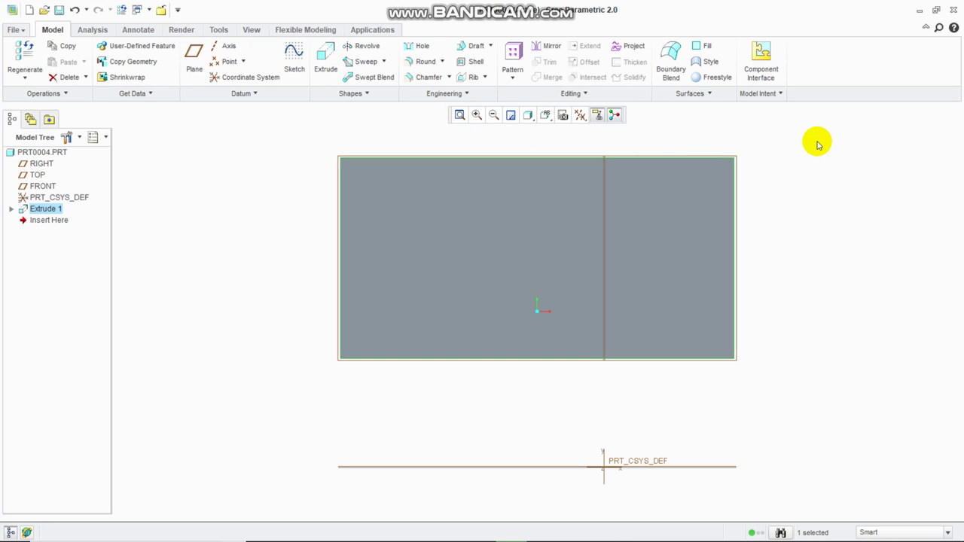
middle_drag(818, 144, 760, 207)
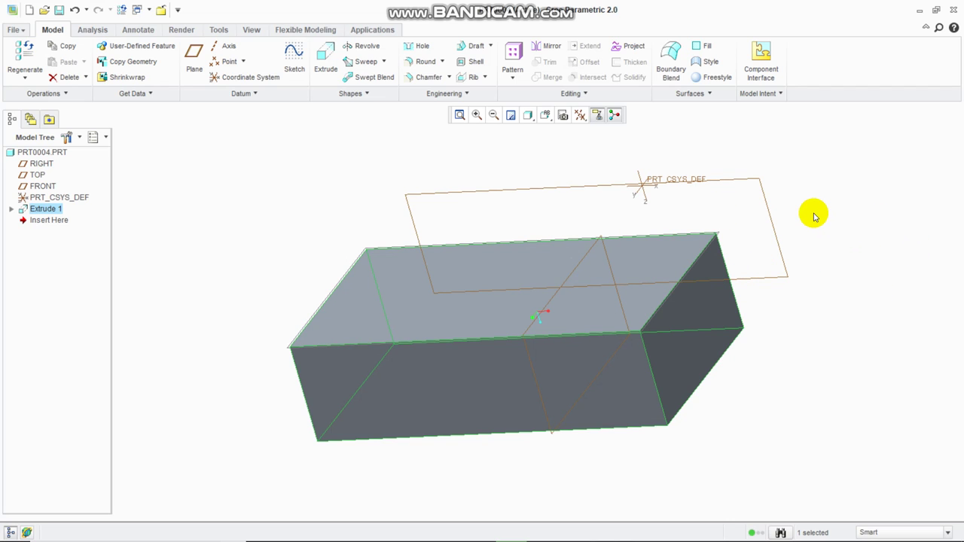
mouse_move(808, 219)
middle_down()
mouse_move(768, 233)
mouse_move(757, 203)
mouse_move(794, 204)
mouse_move(828, 221)
mouse_move(732, 253)
mouse_move(685, 165)
mouse_move(760, 131)
mouse_move(738, 224)
mouse_move(680, 219)
mouse_move(836, 197)
mouse_move(812, 213)
mouse_move(796, 248)
mouse_move(797, 192)
mouse_move(658, 249)
mouse_move(618, 163)
mouse_move(738, 193)
mouse_move(674, 241)
mouse_move(731, 189)
mouse_move(738, 204)
middle_up()
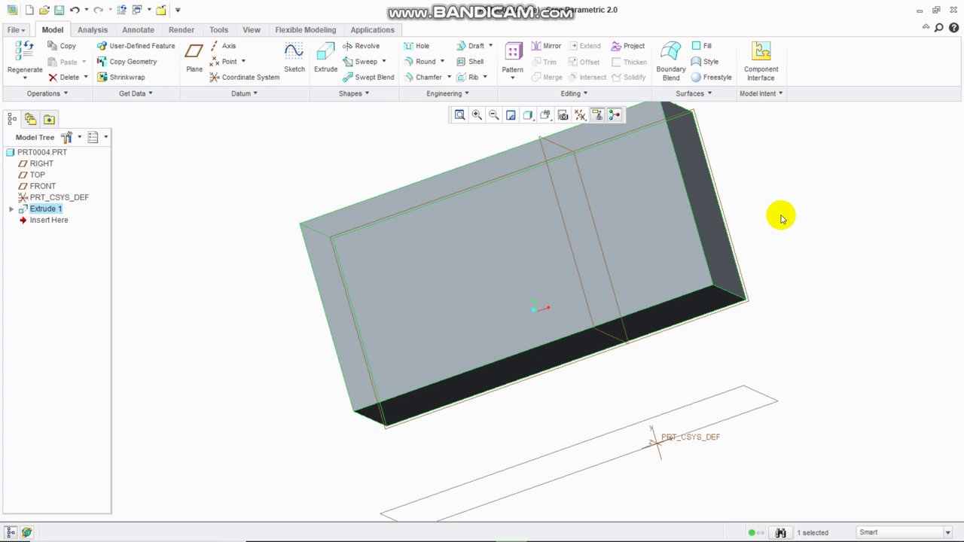
scroll(781, 218, down, 5)
scroll(781, 219, up, 5)
scroll(781, 219, down, 4)
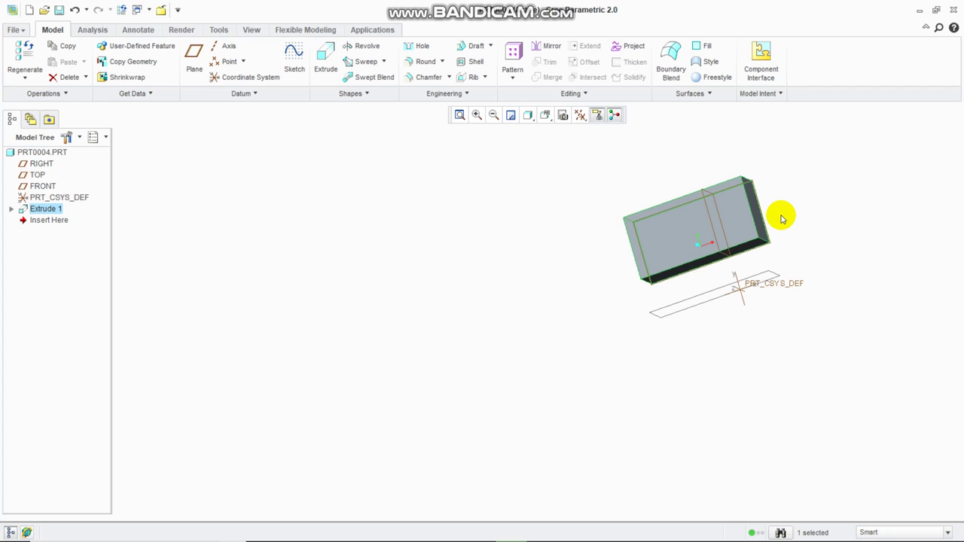
scroll(781, 219, down, 4)
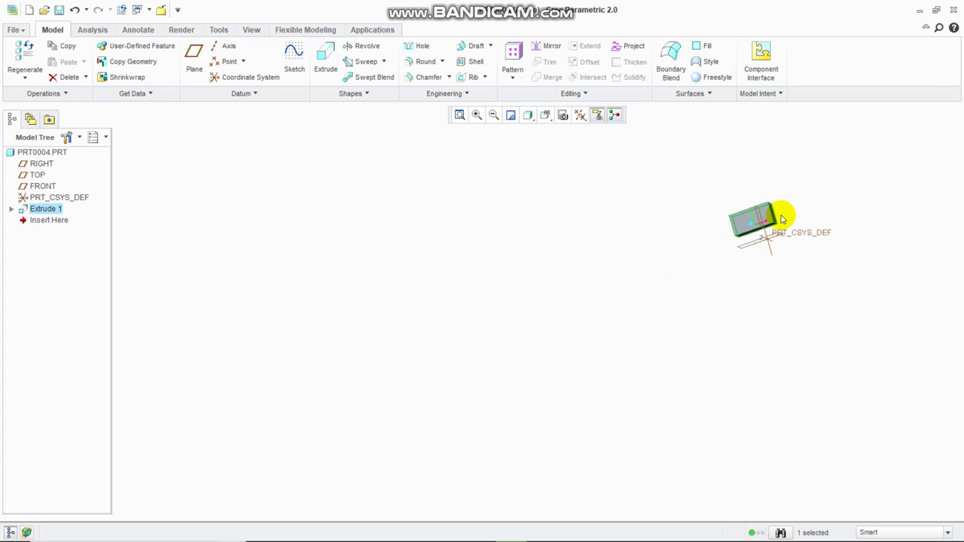
scroll(781, 218, up, 4)
scroll(781, 218, up, 2)
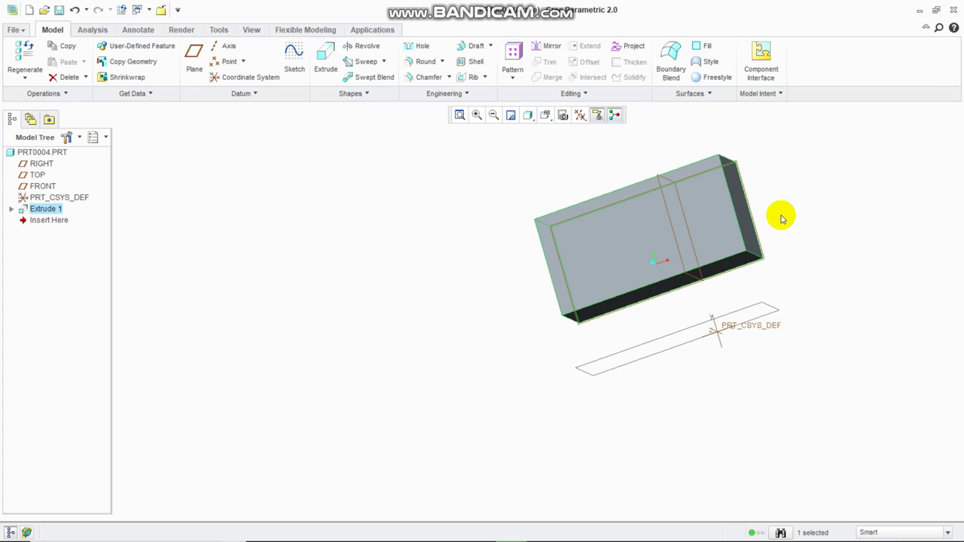
scroll(781, 219, up, 8)
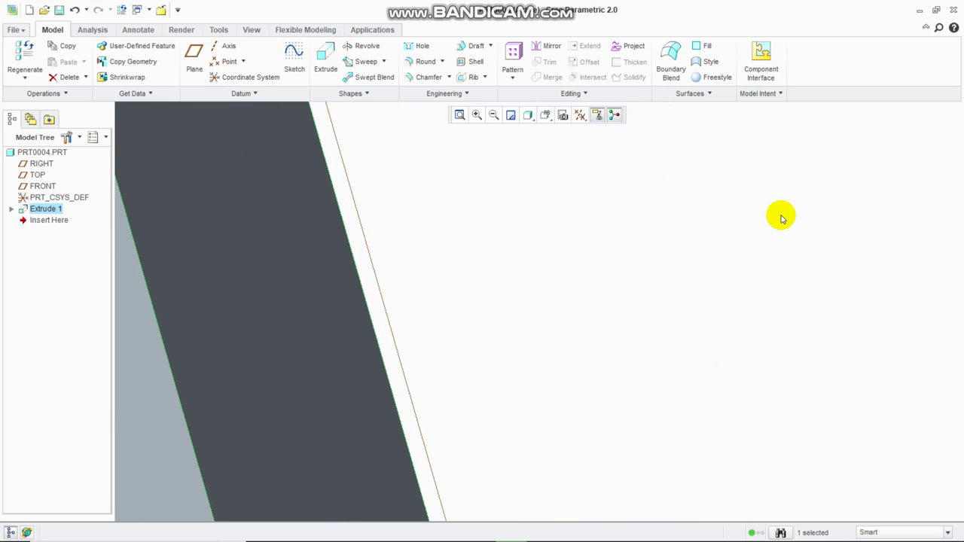
Examine the block close up along its edges, and zoom back out until the whole block is in view
scroll(781, 218, down, 3)
scroll(781, 218, up, 3)
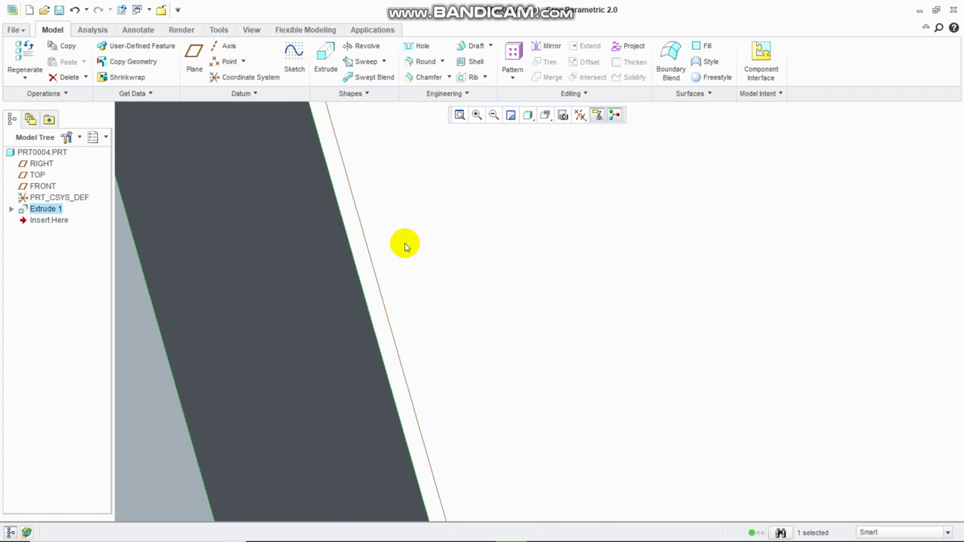
click(460, 115)
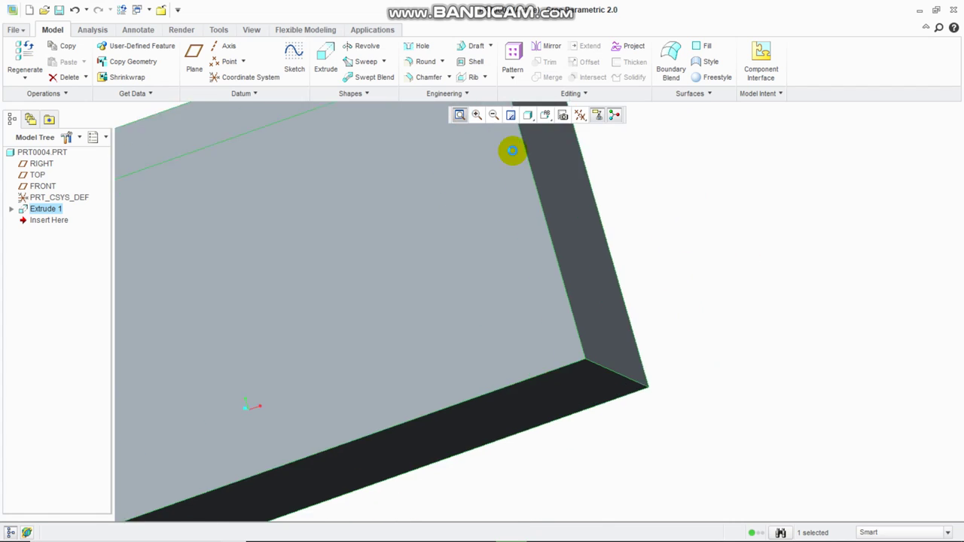
scroll(532, 155, up, 4)
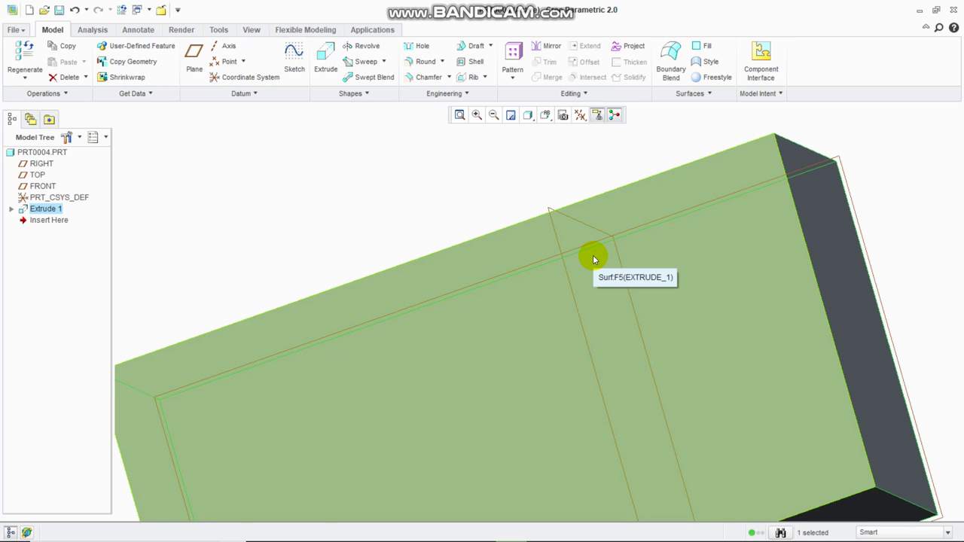
scroll(593, 259, down, 3)
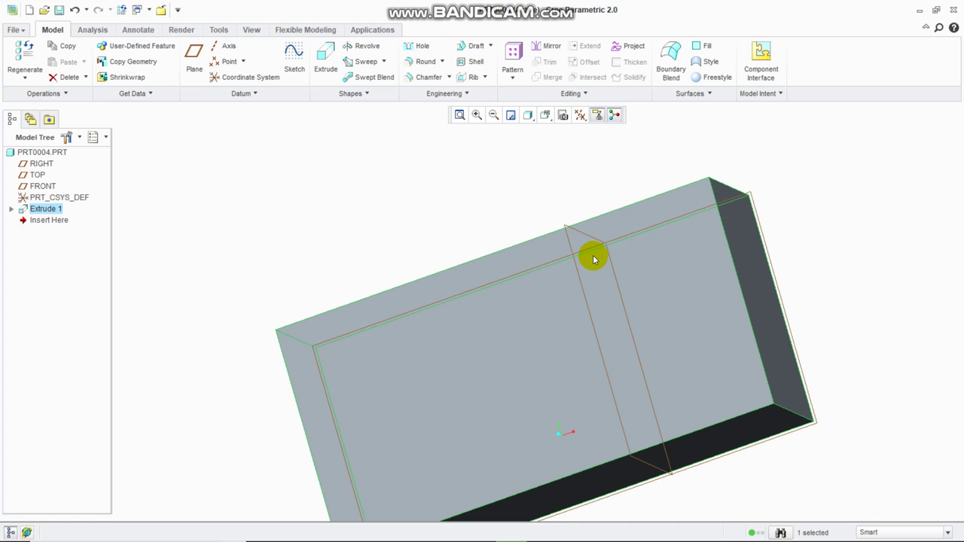
scroll(593, 259, down, 3)
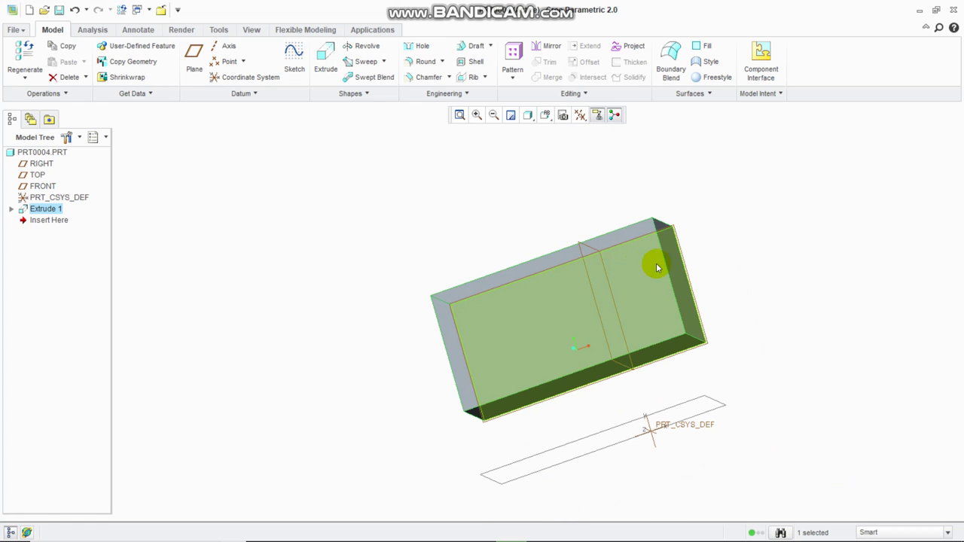
Select the block's large face and review which view commands can be shown in the graphics toolbar, without changing them
click(649, 231)
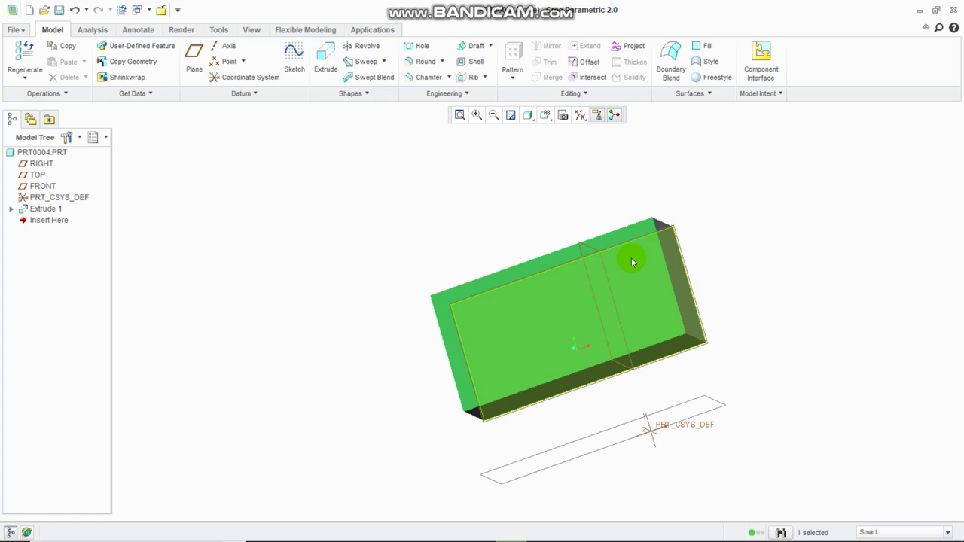
right_click(530, 119)
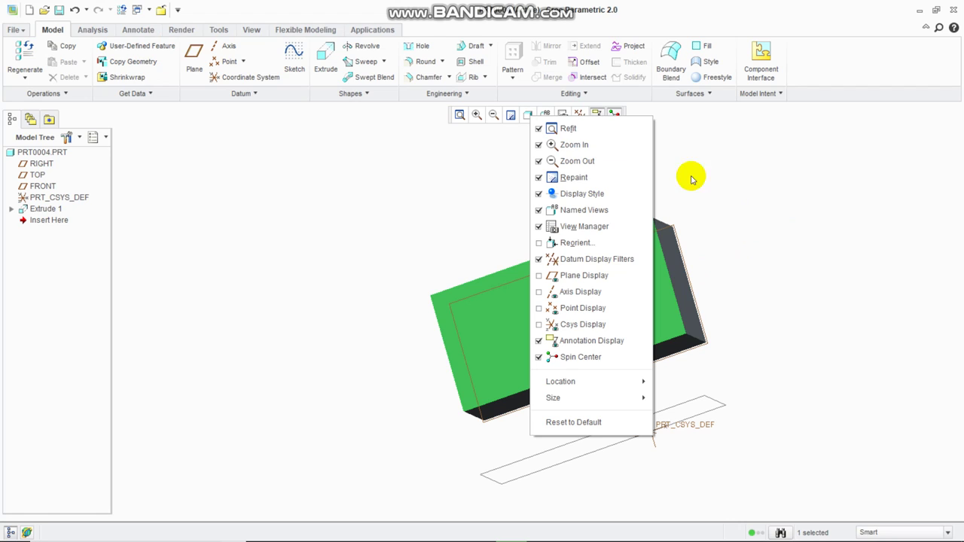
click(851, 181)
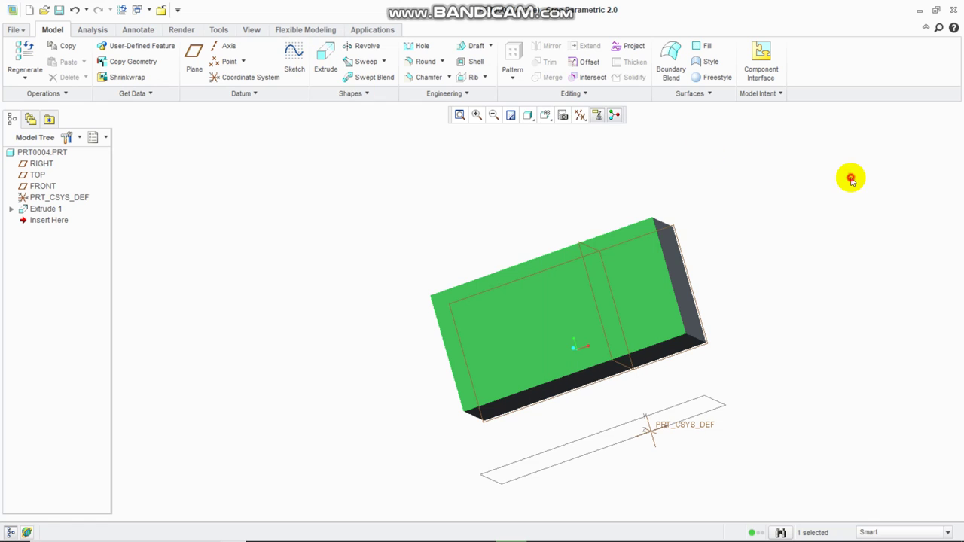
click(15, 29)
click(404, 224)
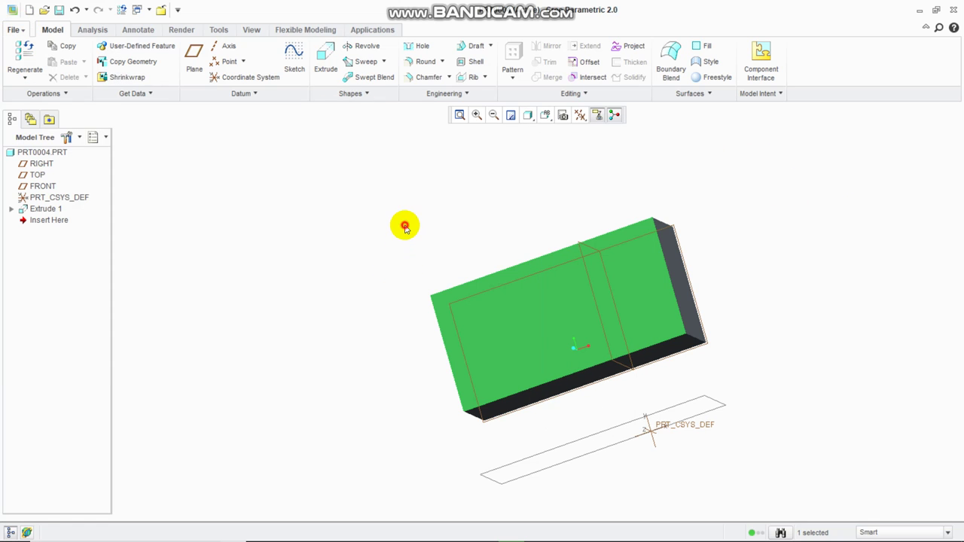
Start a new sketch on the selected large face of the block and orient the view parallel to the sketch plane
click(290, 66)
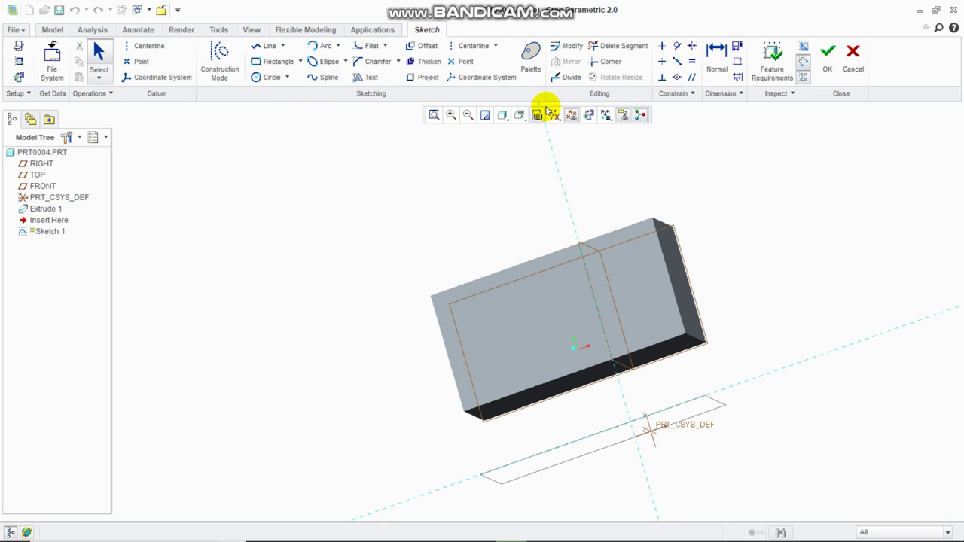
click(589, 115)
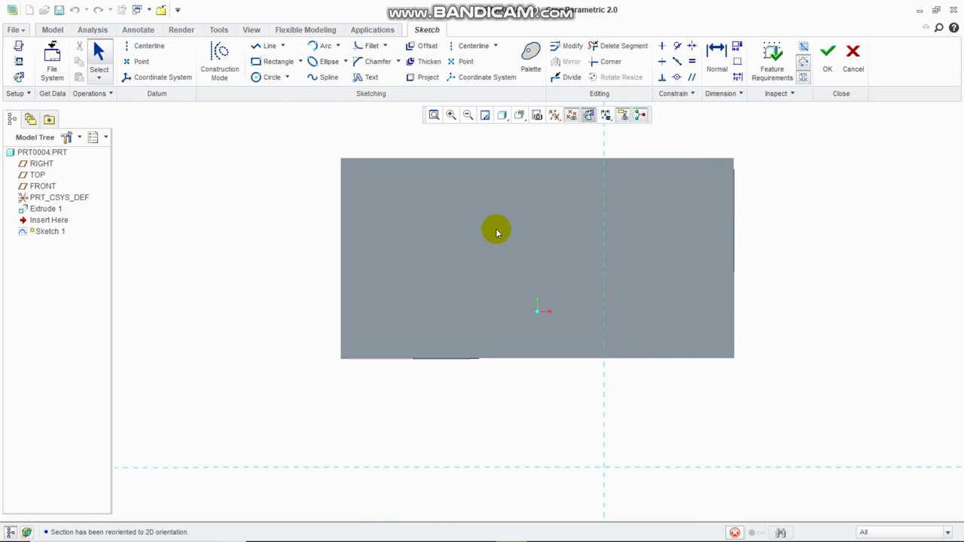
click(303, 390)
Sketch two connected lines below the block, with points about 43, 21 and 32 above the horizontal reference, and end the line chain
click(268, 46)
click(345, 383)
click(531, 427)
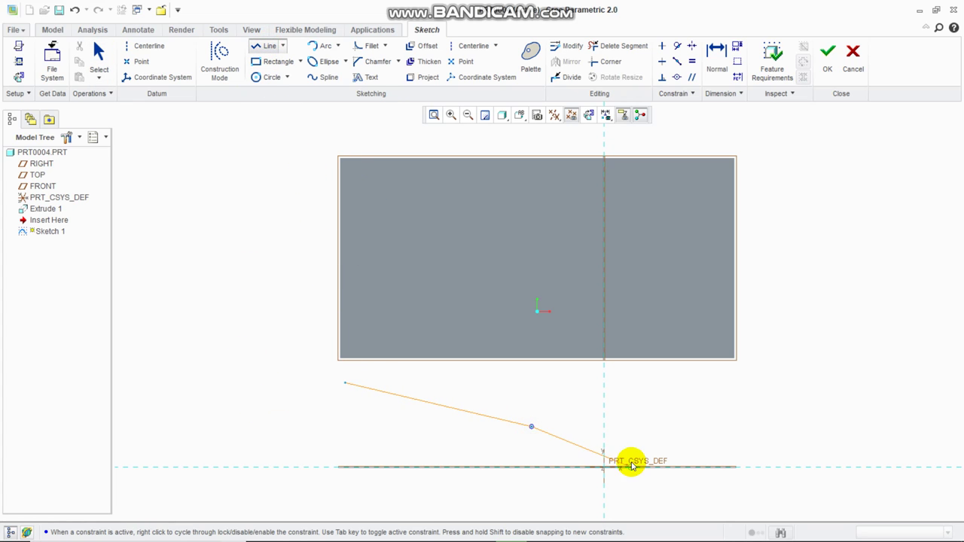
click(524, 404)
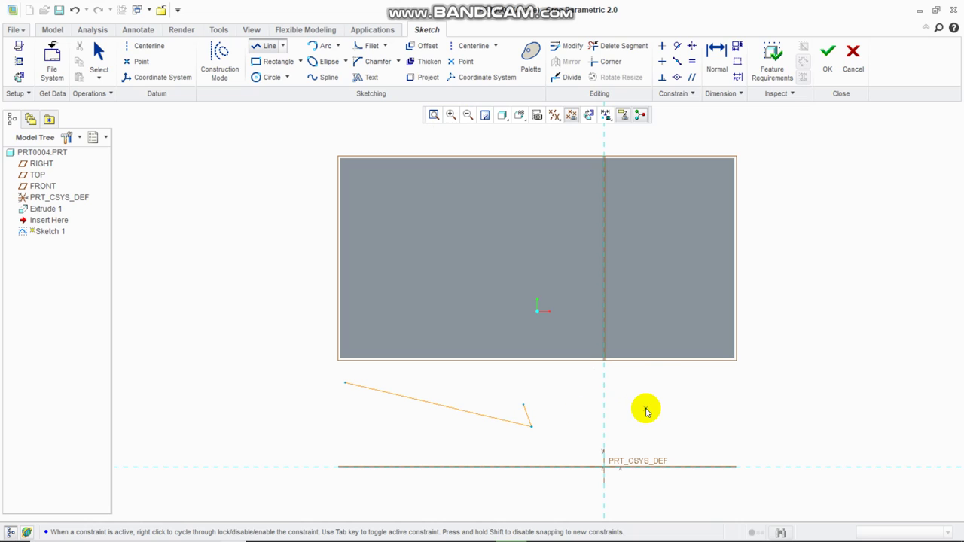
middle_click(646, 410)
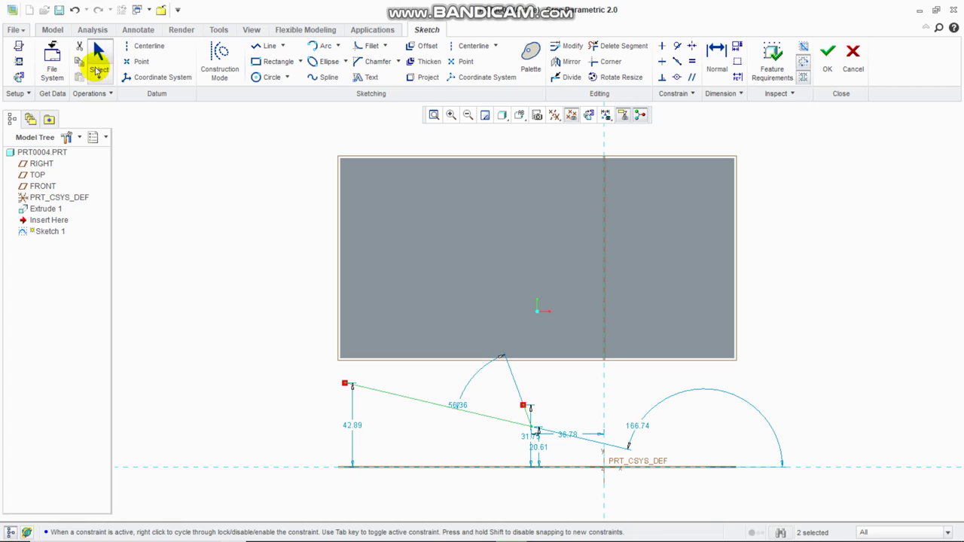
click(96, 53)
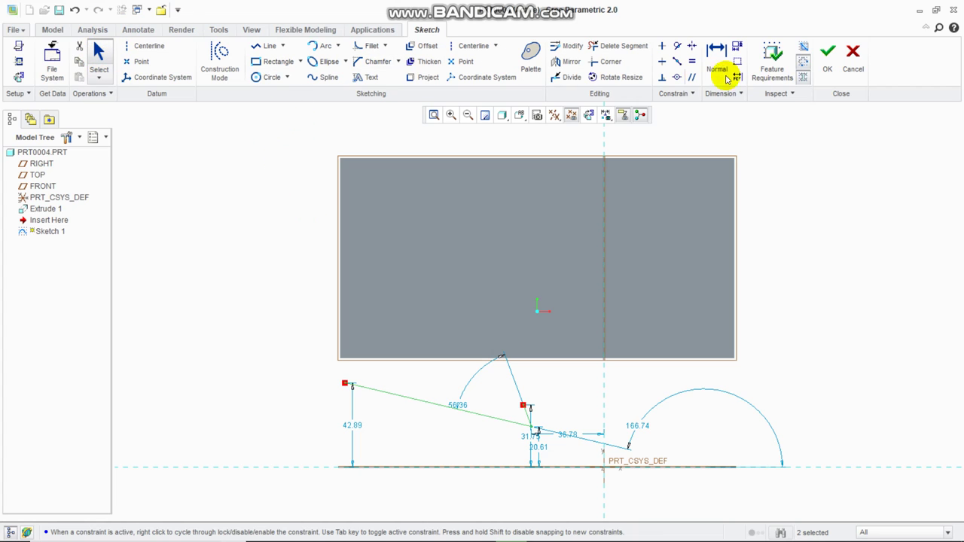
Sketch a separate slanted line left of the block, from about 129 down to 74 above the horizontal reference
click(269, 51)
click(284, 214)
click(247, 321)
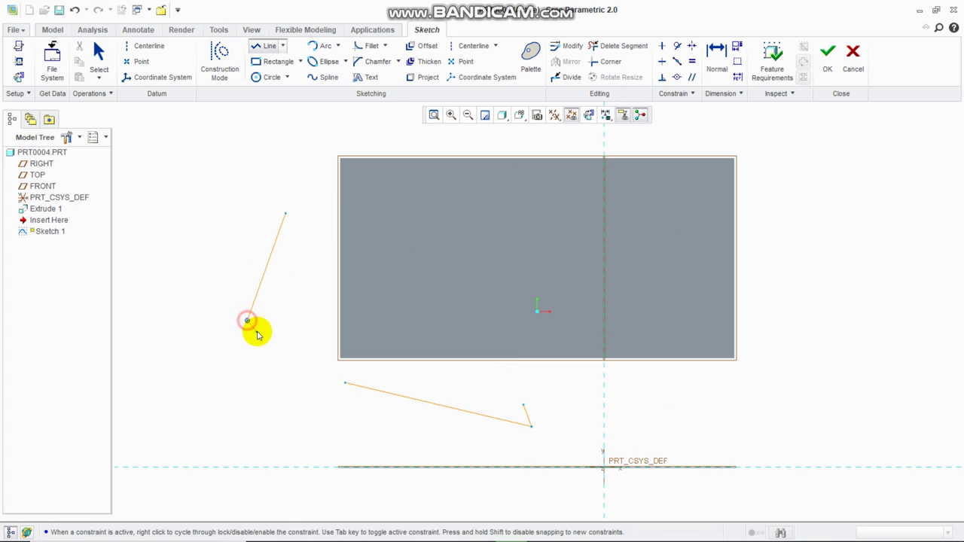
middle_click(290, 354)
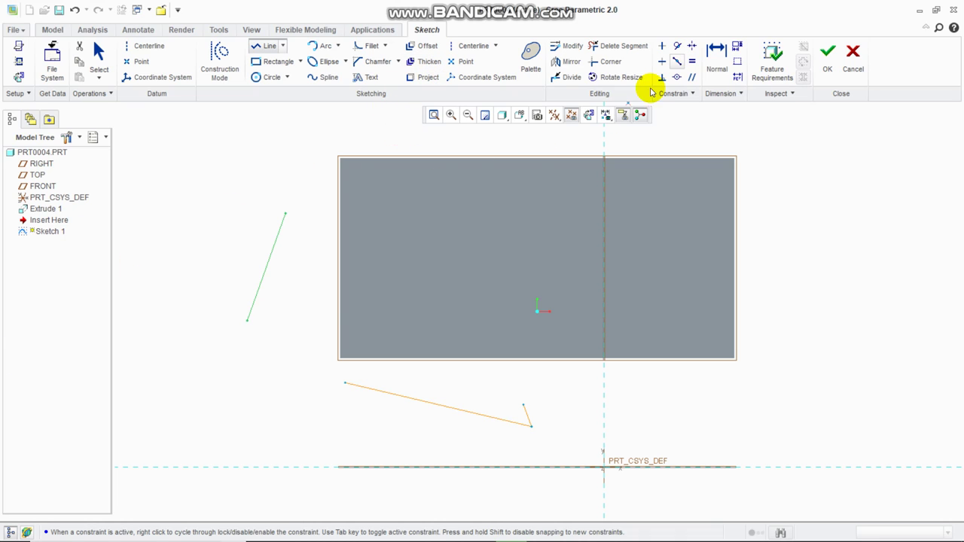
middle_click(267, 293)
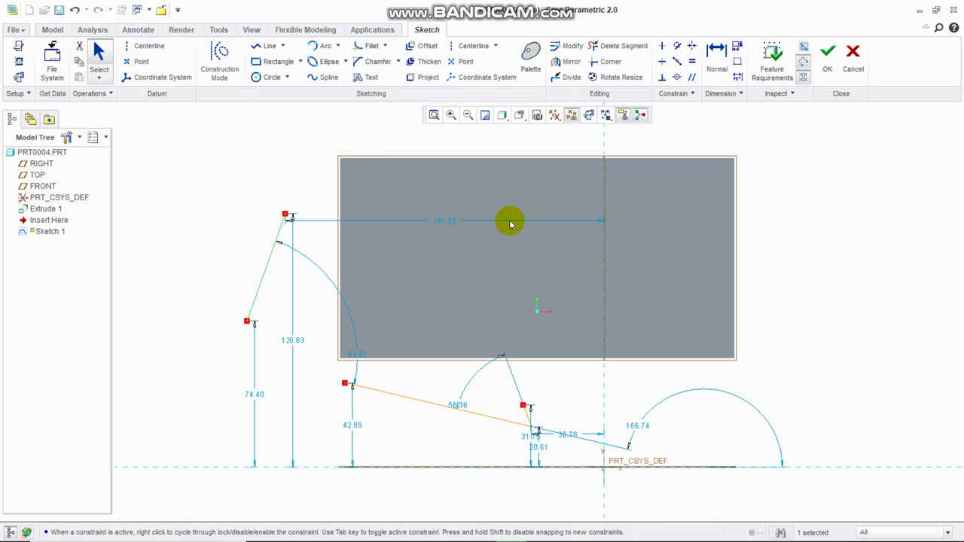